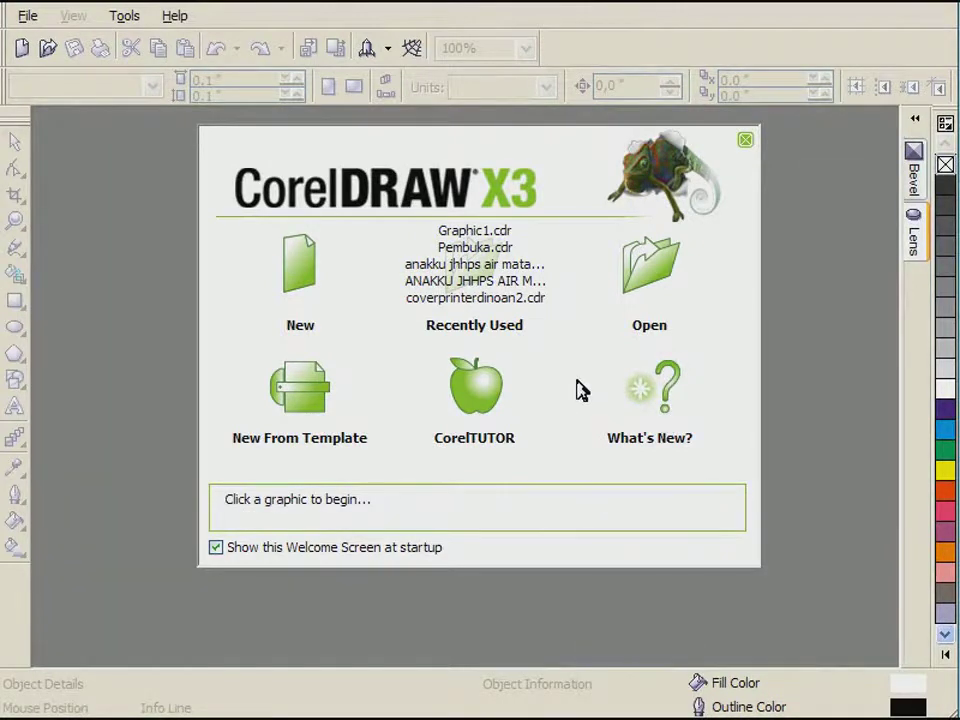
# Step: Create a new blank drawing
pyautogui.click(295, 270)
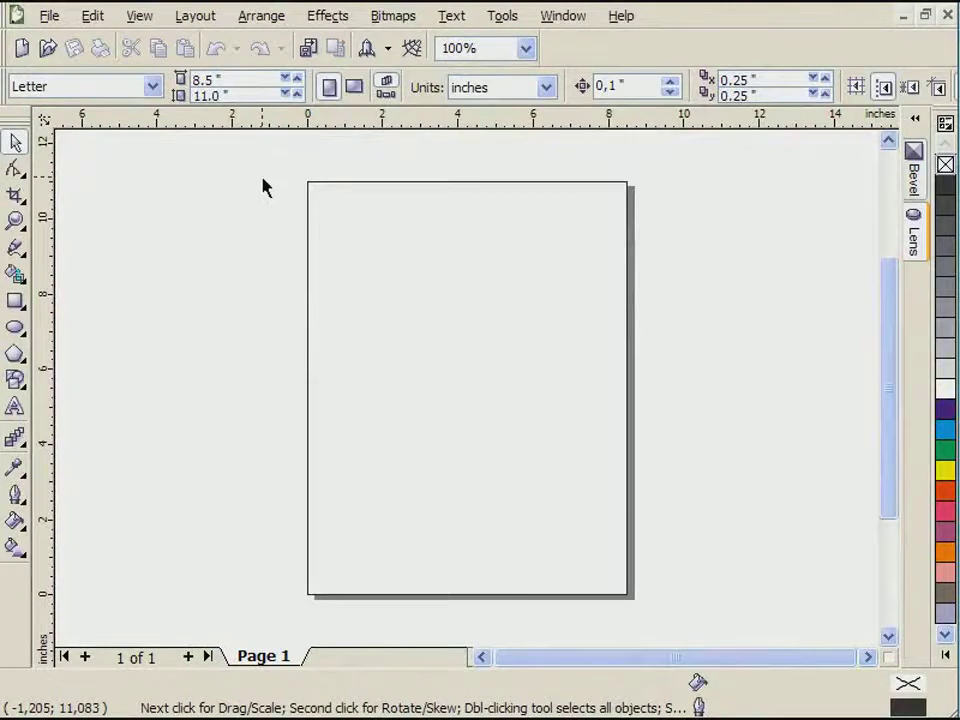
pyautogui.moveTo(260, 177); pyautogui.dragTo(600, 565)
pyautogui.scroll(-2, 694, 632)
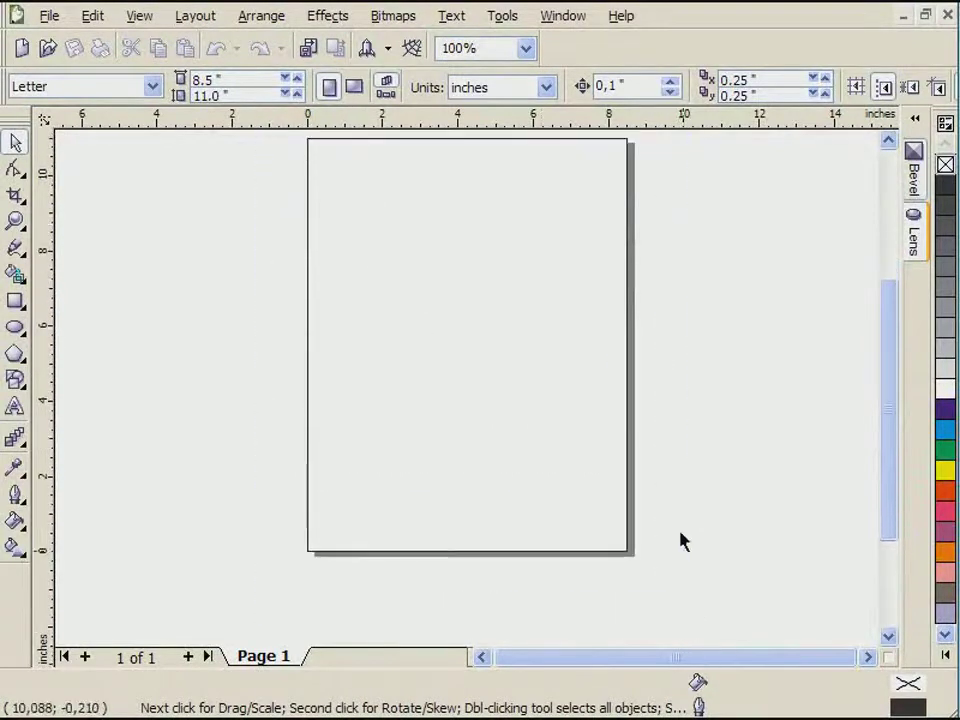
pyautogui.moveTo(897, 447); pyautogui.dragTo(885, 389)
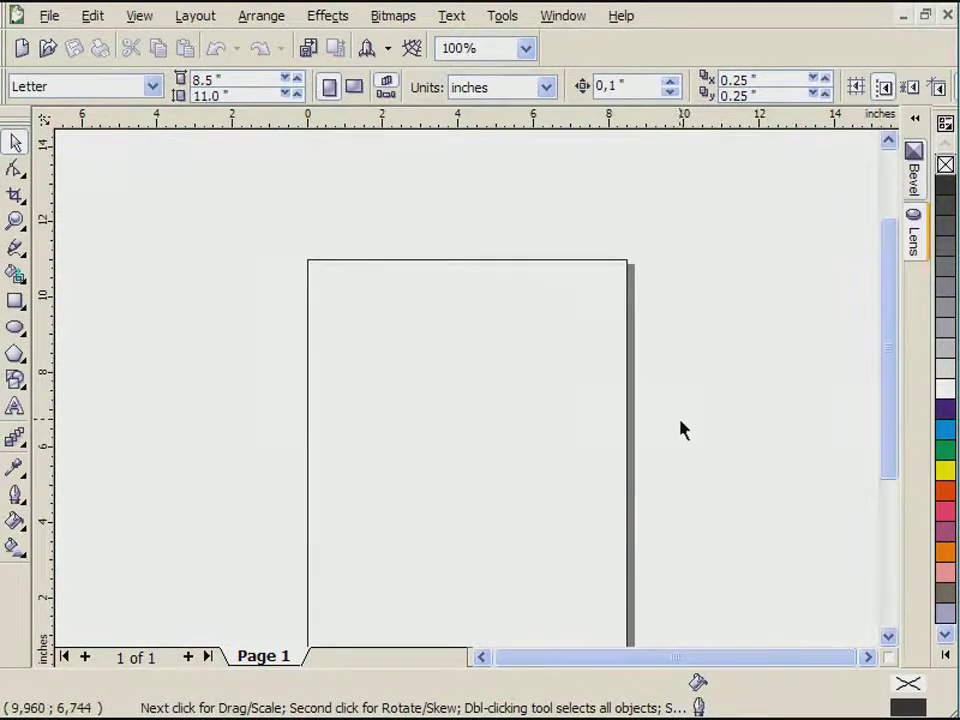
pyautogui.scroll(-3, 893, 440)
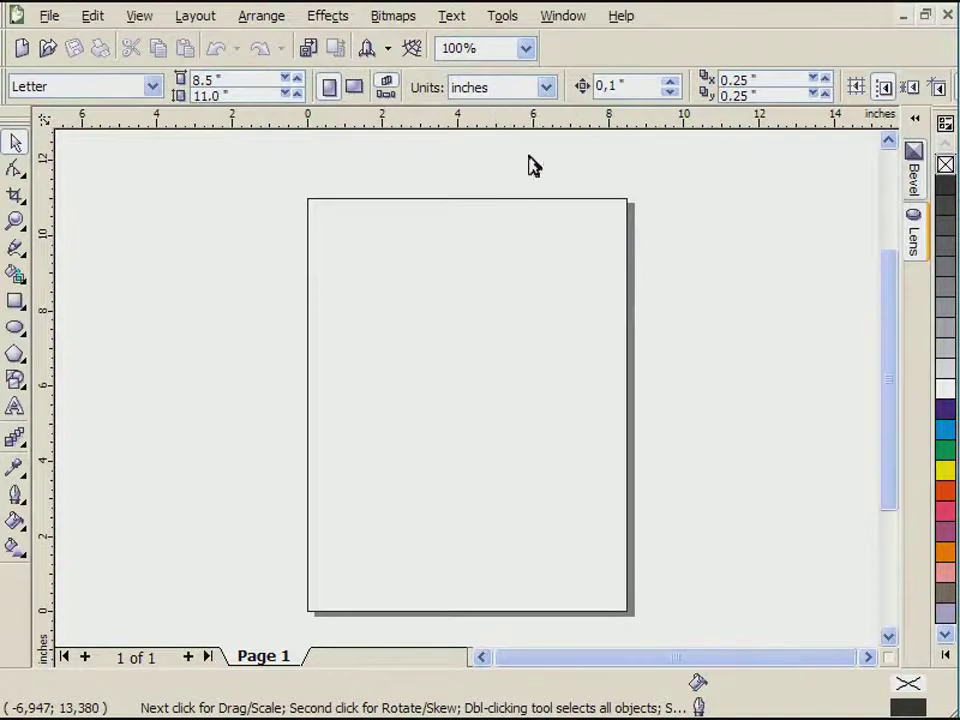
# Step: Change the drawing's paper size to A4
pyautogui.click(147, 88)
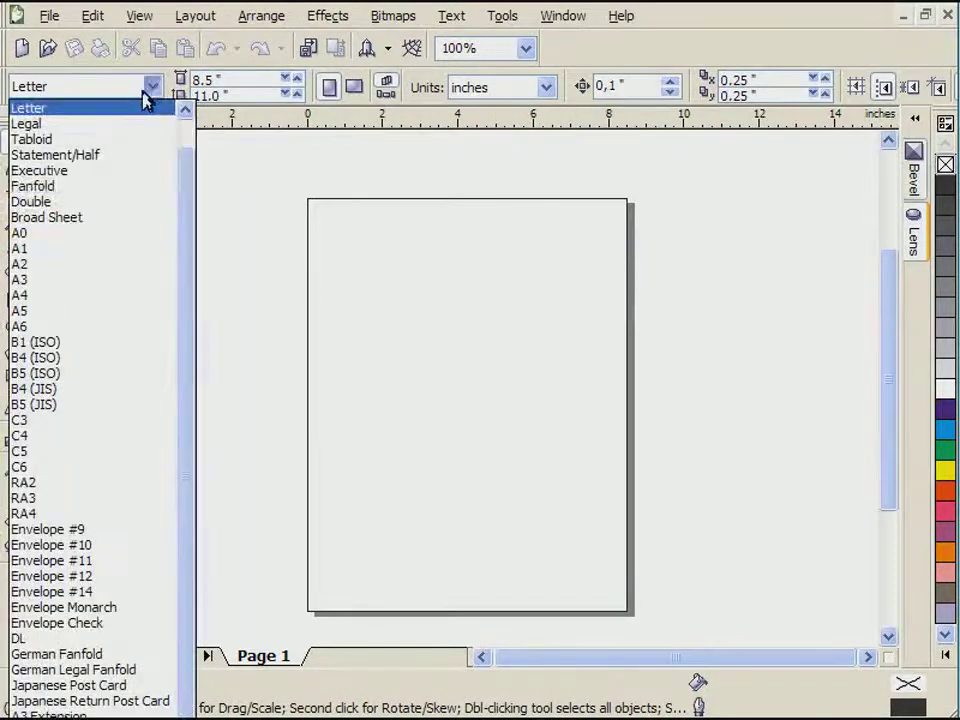
pyautogui.moveTo(180, 628); pyautogui.dragTo(184, 454)
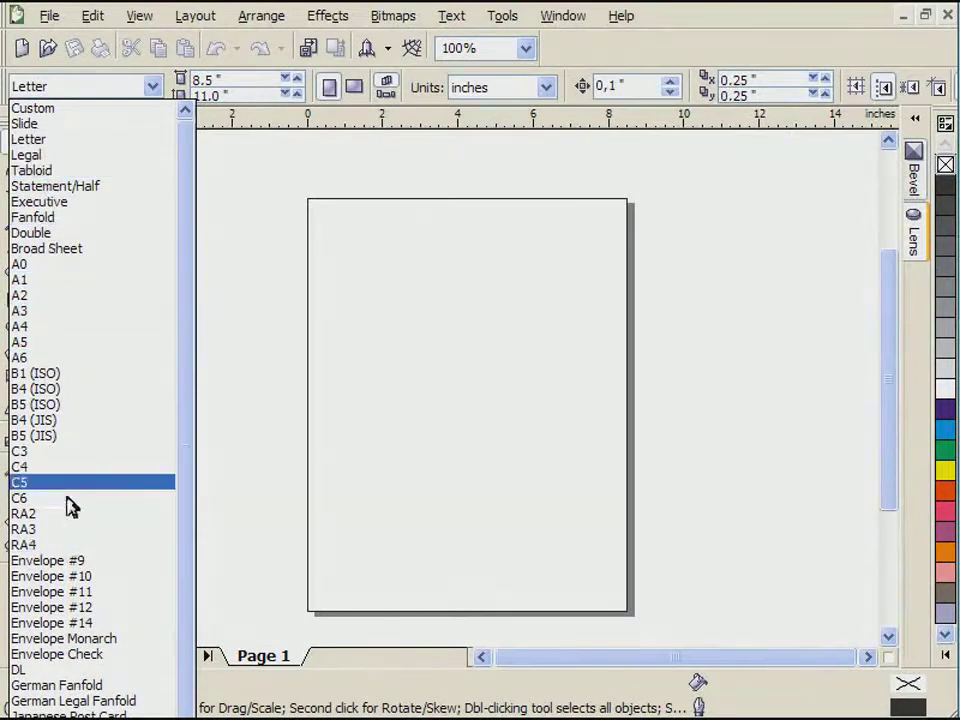
pyautogui.click(49, 327)
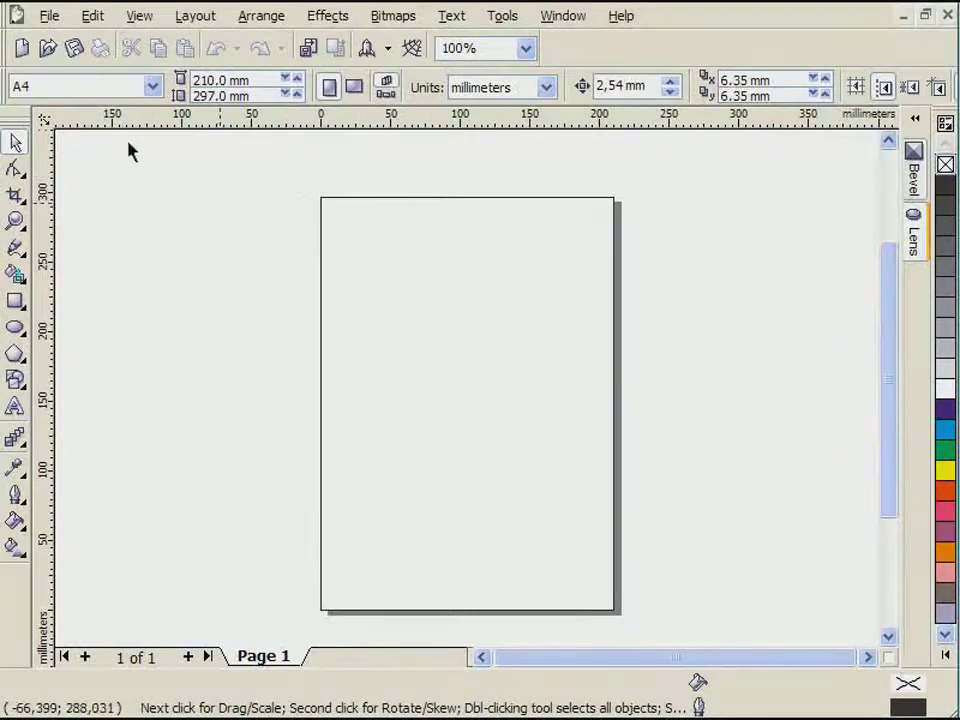
# Step: Create another blank drawing and set its paper to A4 in the document's page size options
pyautogui.click(20, 50)
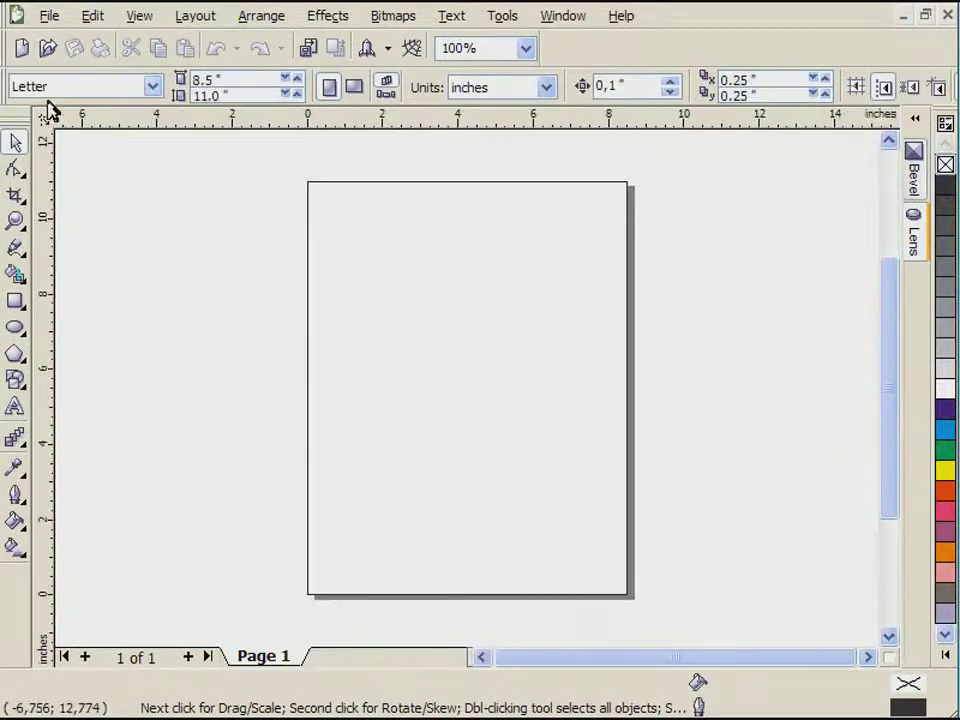
pyautogui.moveTo(272, 163); pyautogui.dragTo(690, 620)
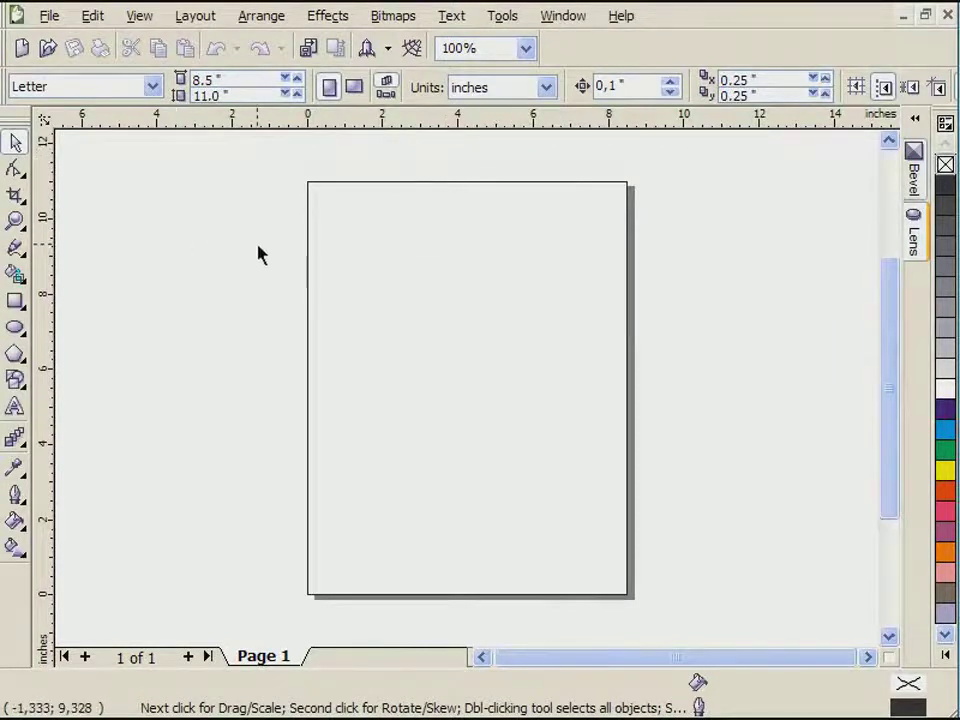
pyautogui.click(514, 22)
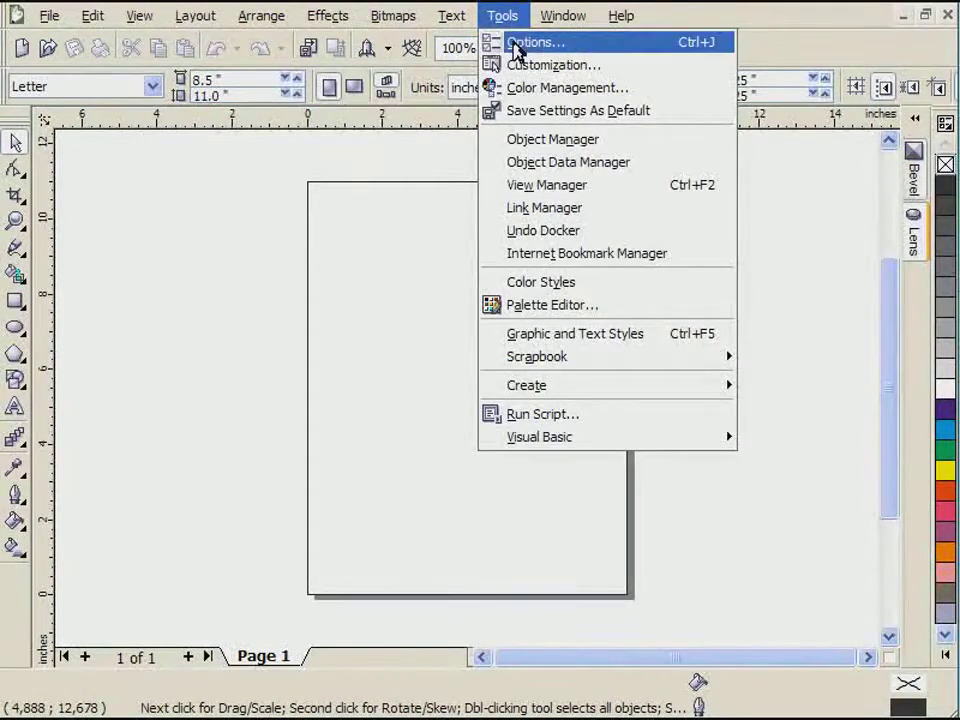
pyautogui.click(514, 46)
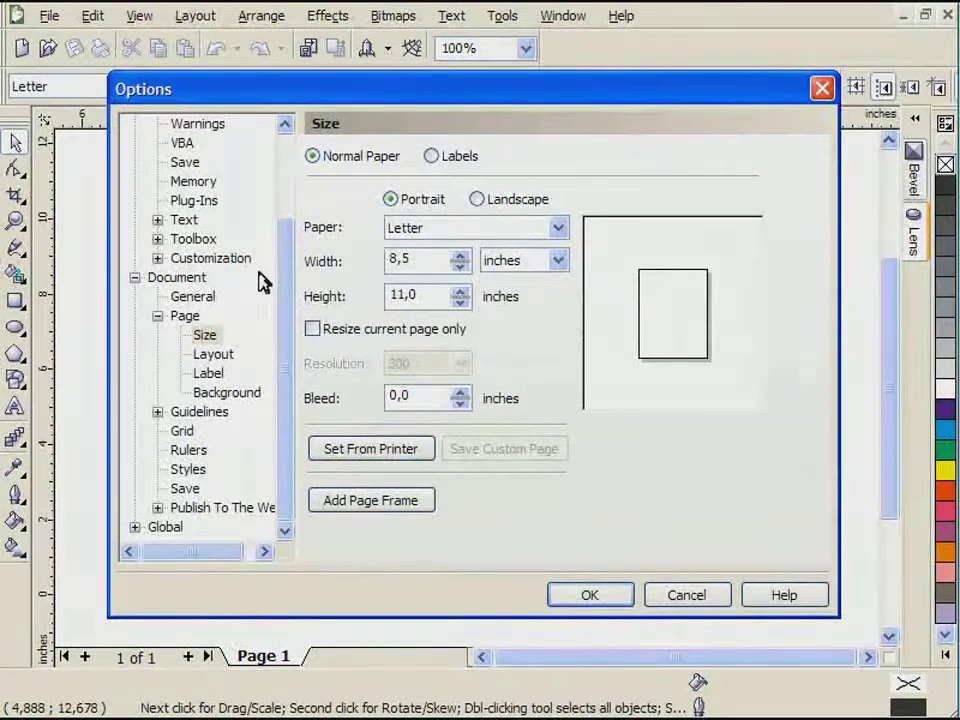
pyautogui.moveTo(283, 294)
pyautogui.mouseDown()
pyautogui.moveTo(289, 208)
pyautogui.moveTo(287, 311)
pyautogui.mouseUp()
pyautogui.click(184, 279)
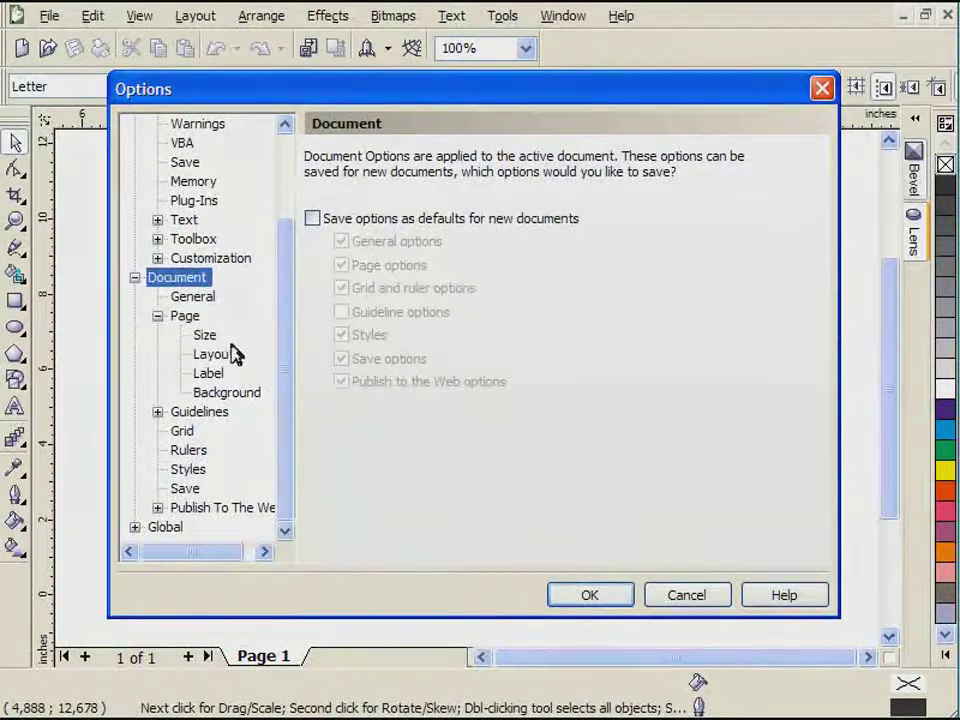
pyautogui.click(182, 318)
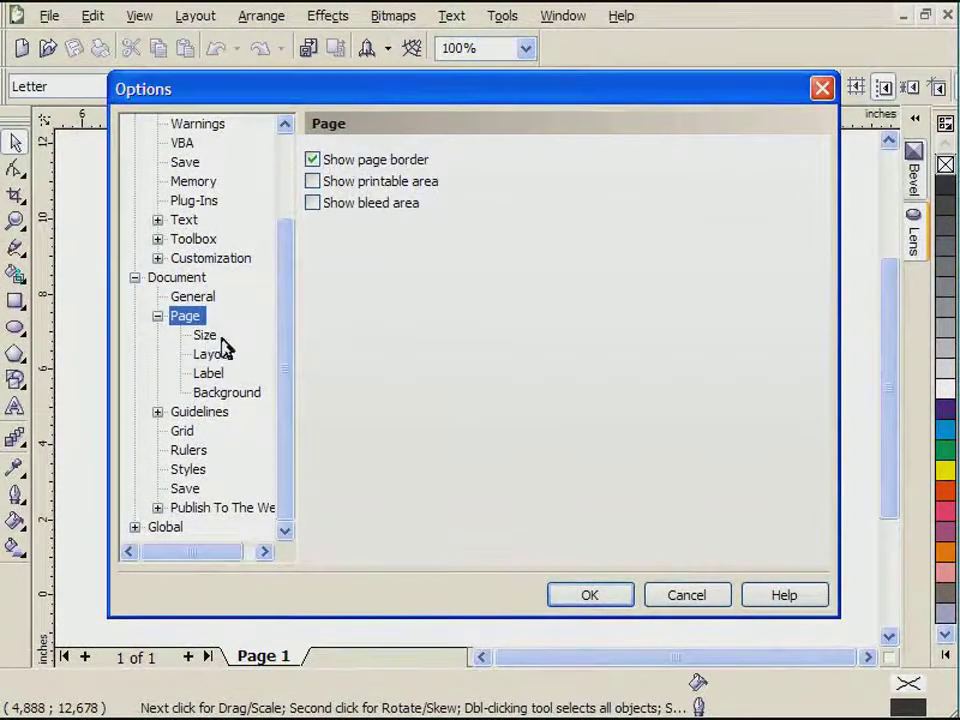
pyautogui.click(205, 336)
pyautogui.click(560, 229)
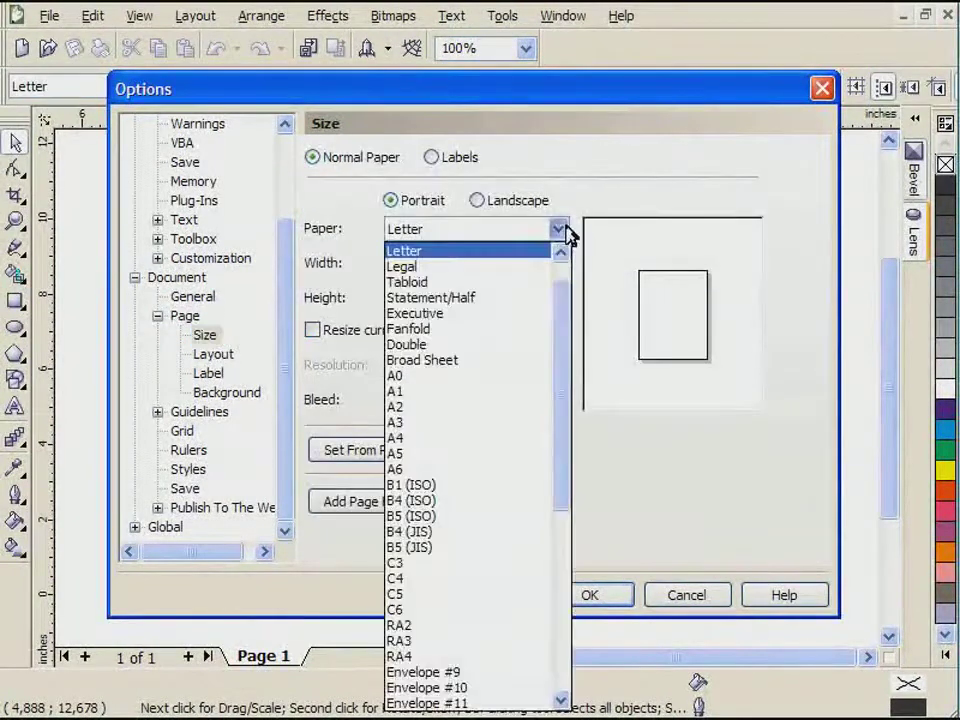
pyautogui.moveTo(563, 289); pyautogui.dragTo(528, 343)
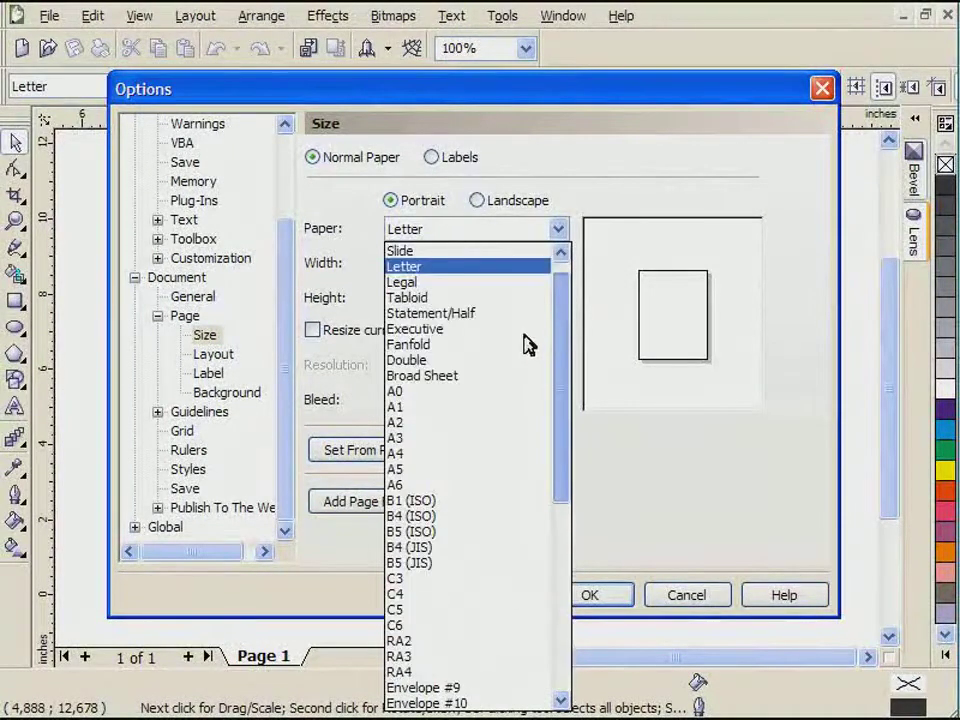
pyautogui.click(418, 453)
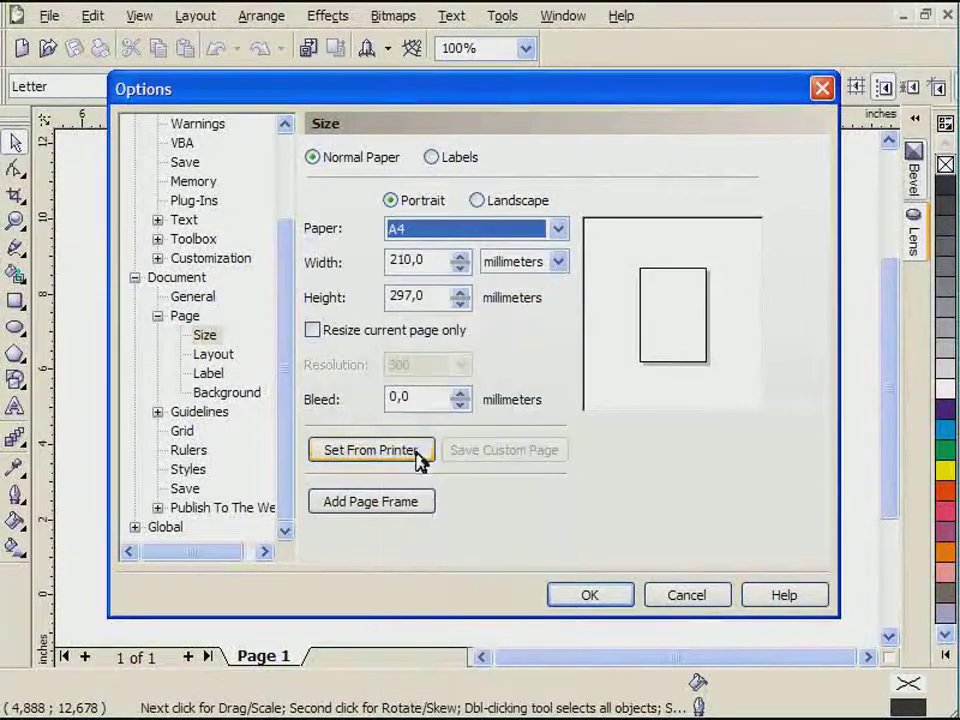
# Step: Set the page units to centimeters with portrait orientation and apply the page size options
pyautogui.click(560, 270)
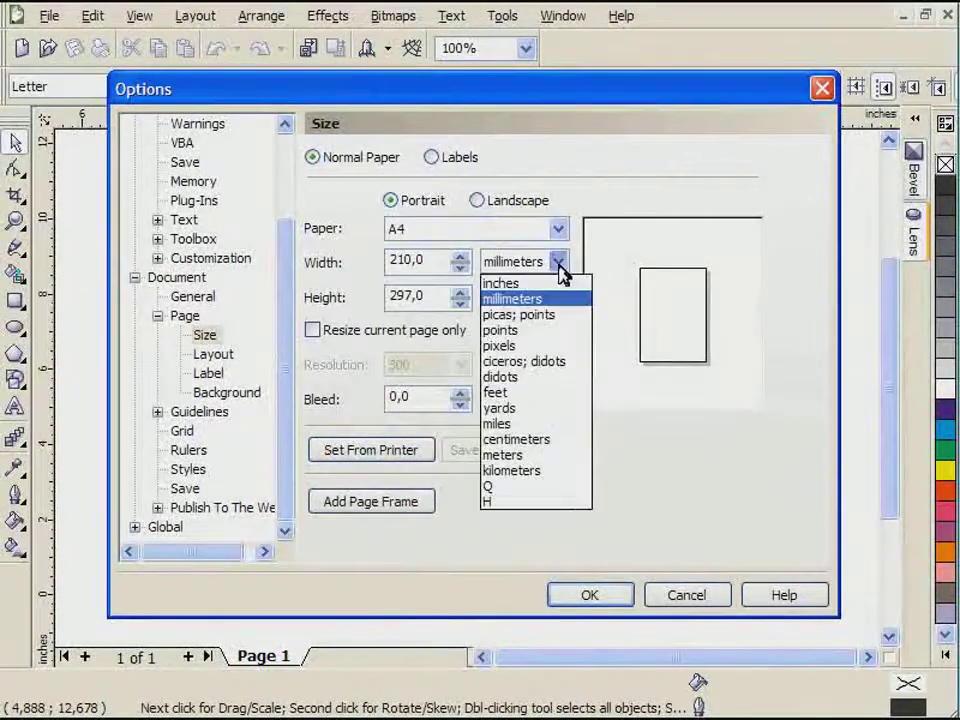
pyautogui.click(518, 438)
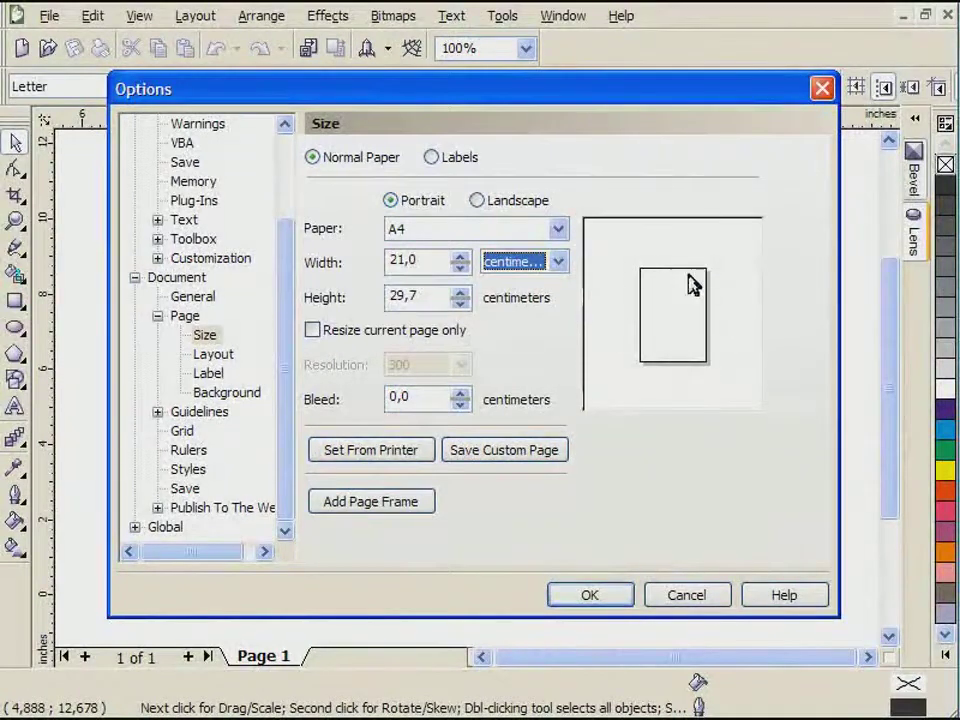
pyautogui.click(511, 209)
pyautogui.click(428, 207)
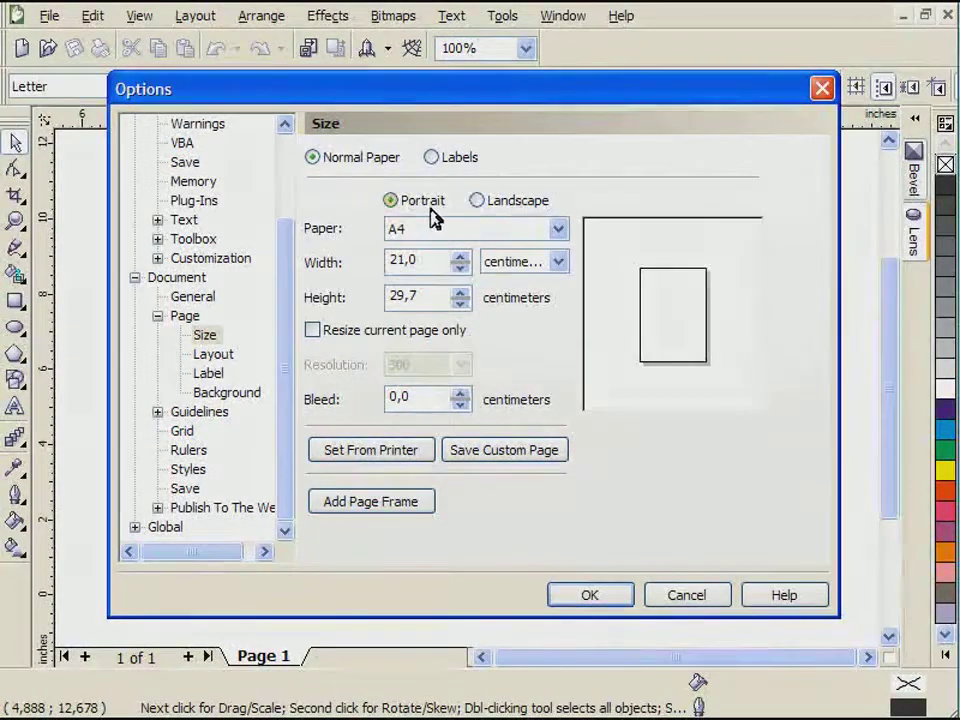
pyautogui.click(585, 596)
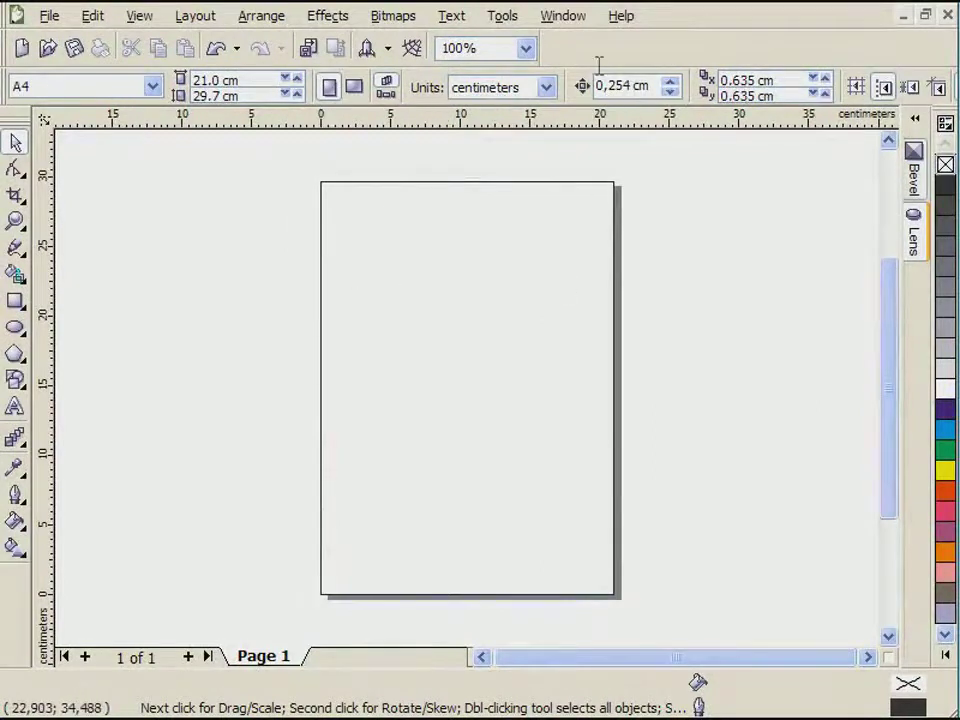
# Step: Save the current document settings as the default for new drawings
pyautogui.click(503, 17)
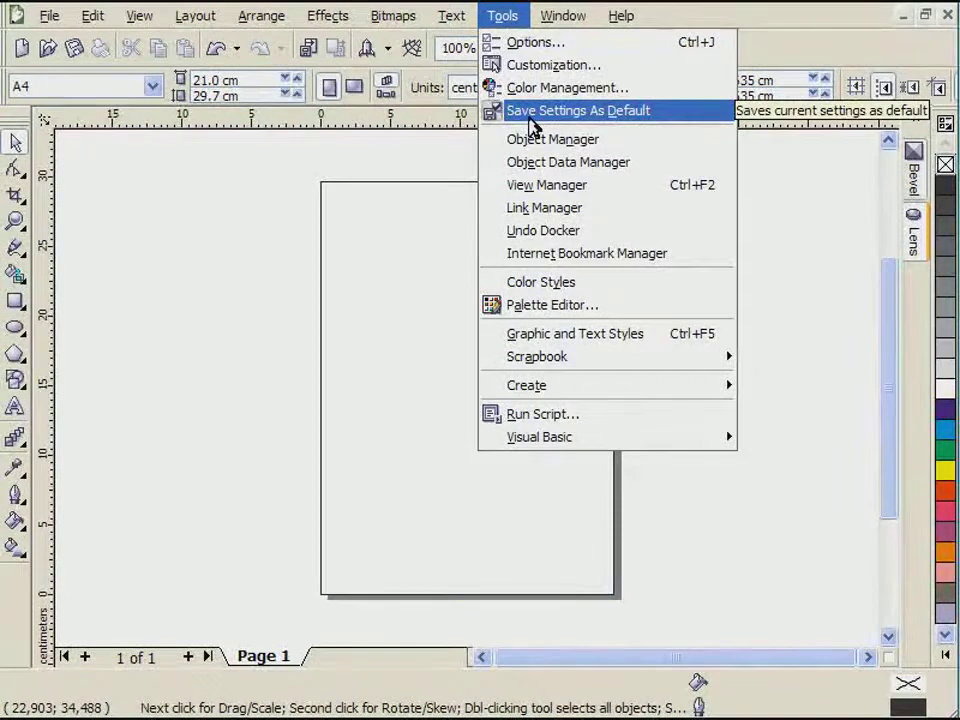
pyautogui.click(529, 117)
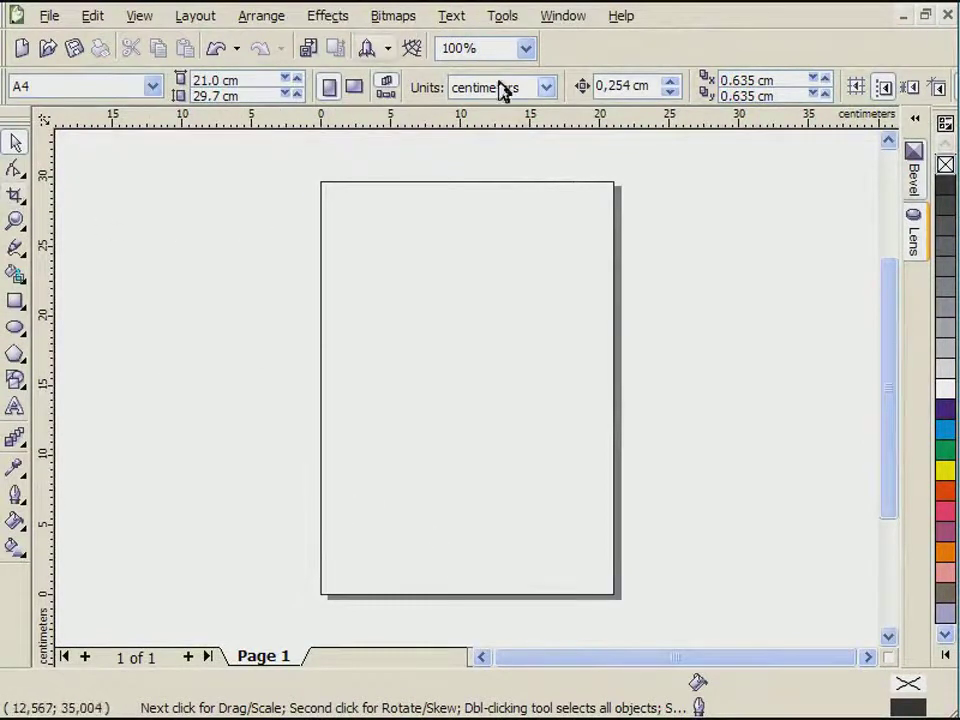
pyautogui.click(572, 22)
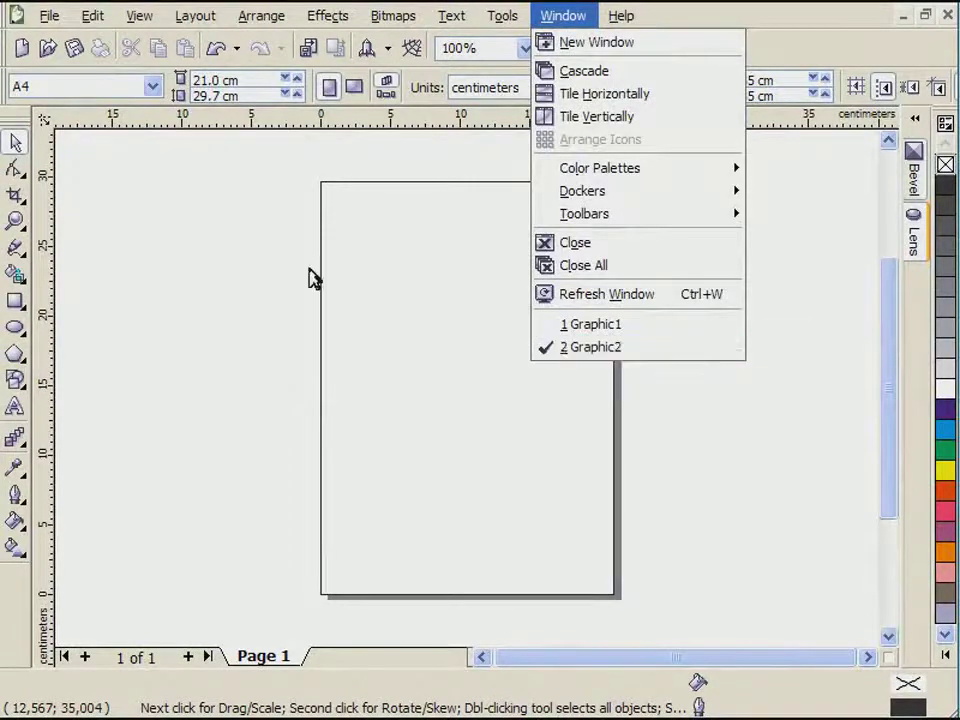
pyautogui.click(190, 205)
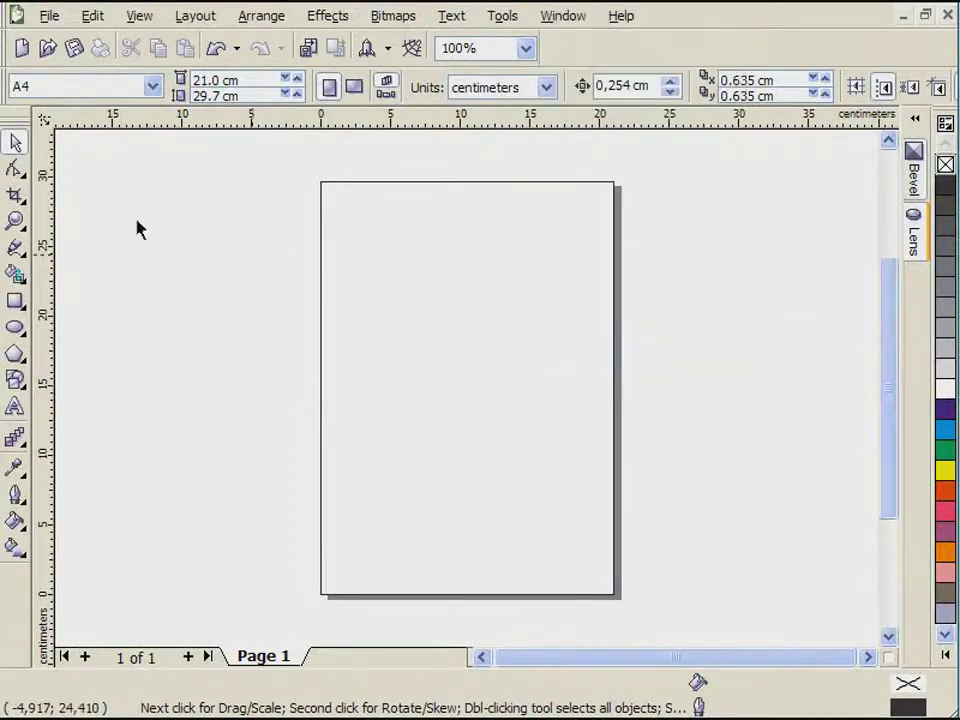
# Step: Create a third new drawing to test the saved defaults and check the list of open documents
pyautogui.click(50, 18)
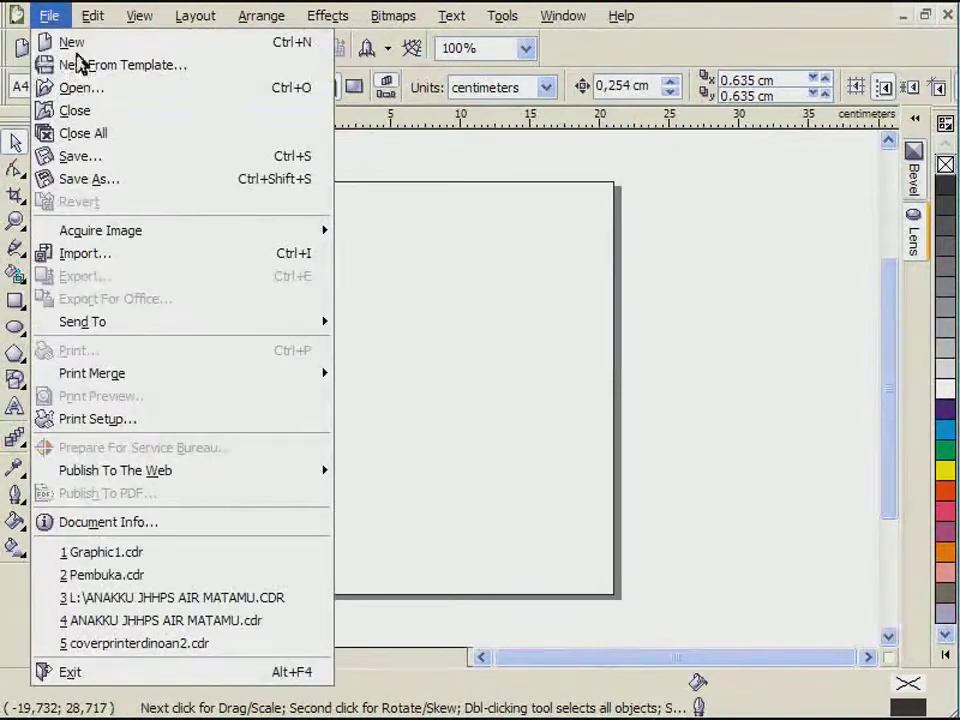
pyautogui.click(80, 52)
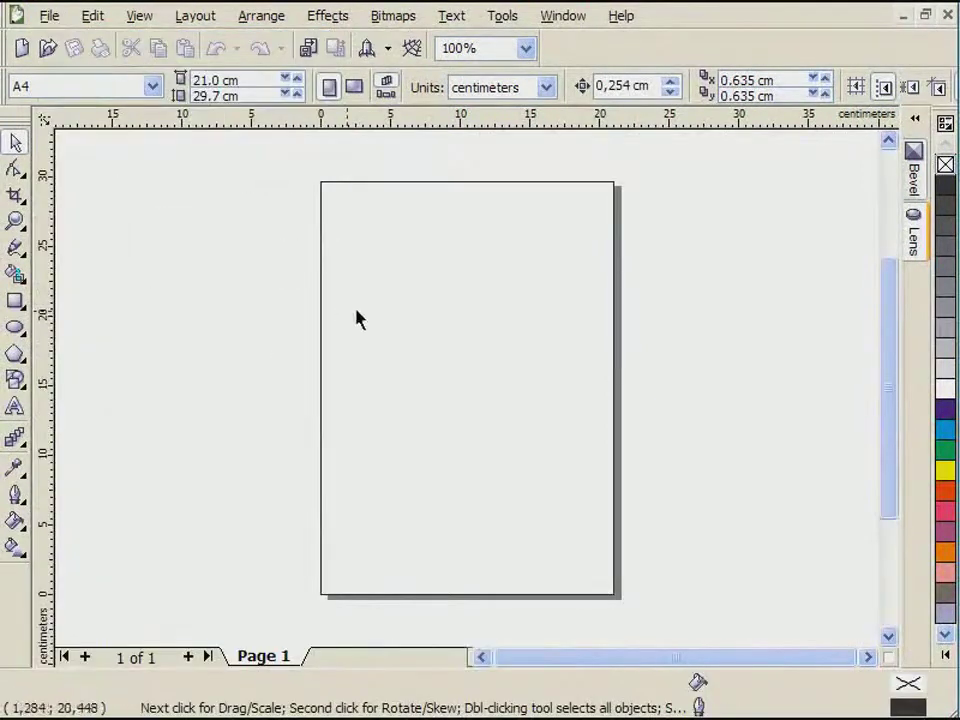
pyautogui.click(560, 18)
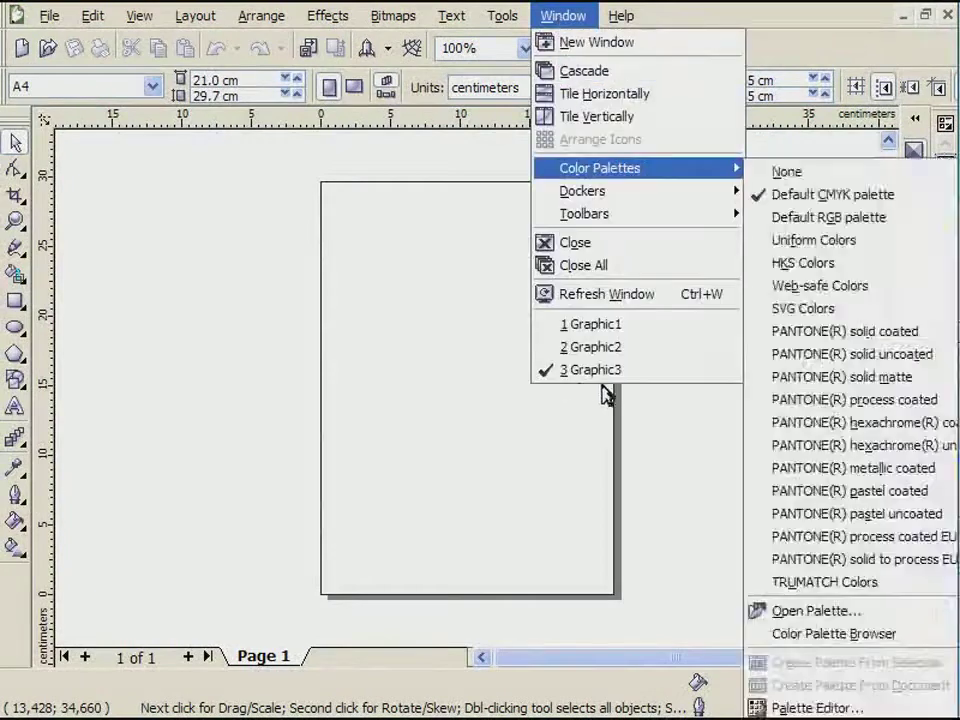
pyautogui.click(380, 370)
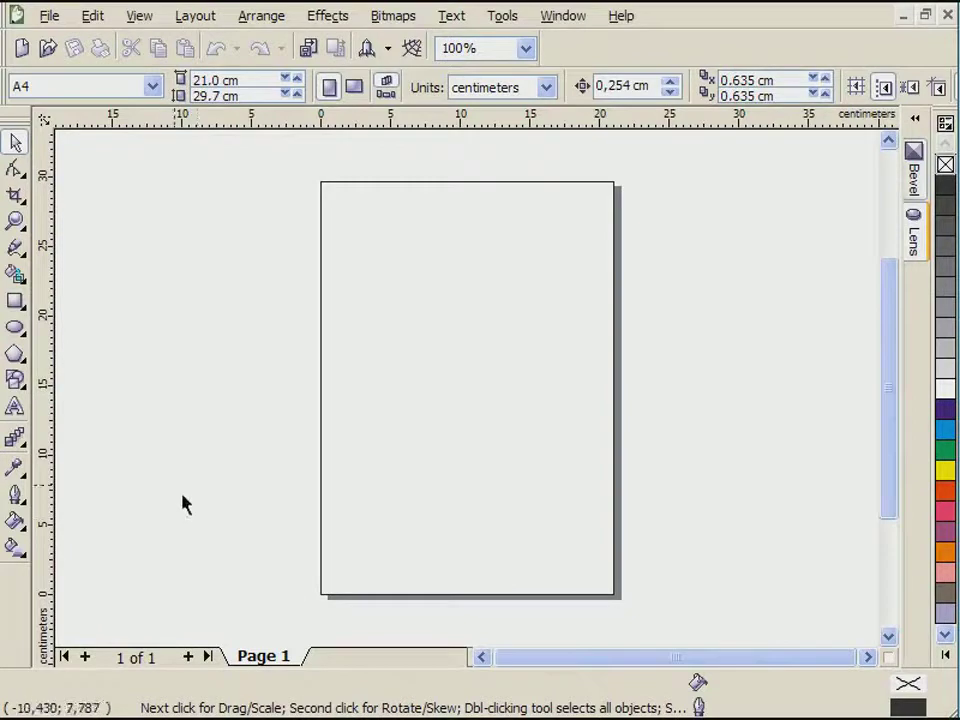
# Step: Add three pages after page 1 and rename the fourth page "waw"
pyautogui.click(189, 658)
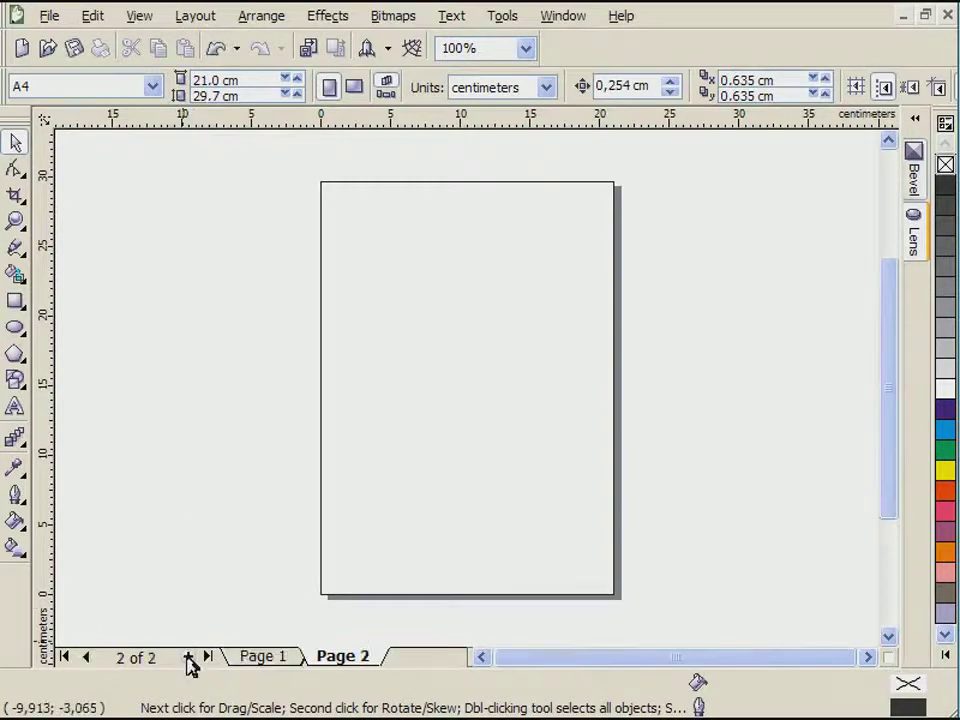
pyautogui.click(188, 658)
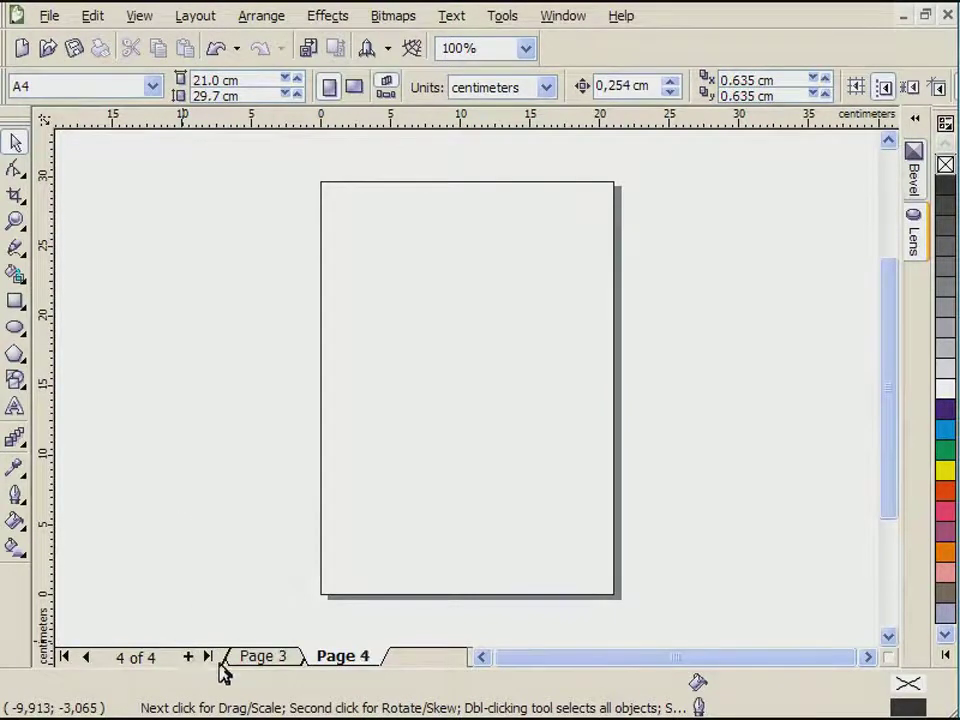
pyautogui.rightClick(343, 668)
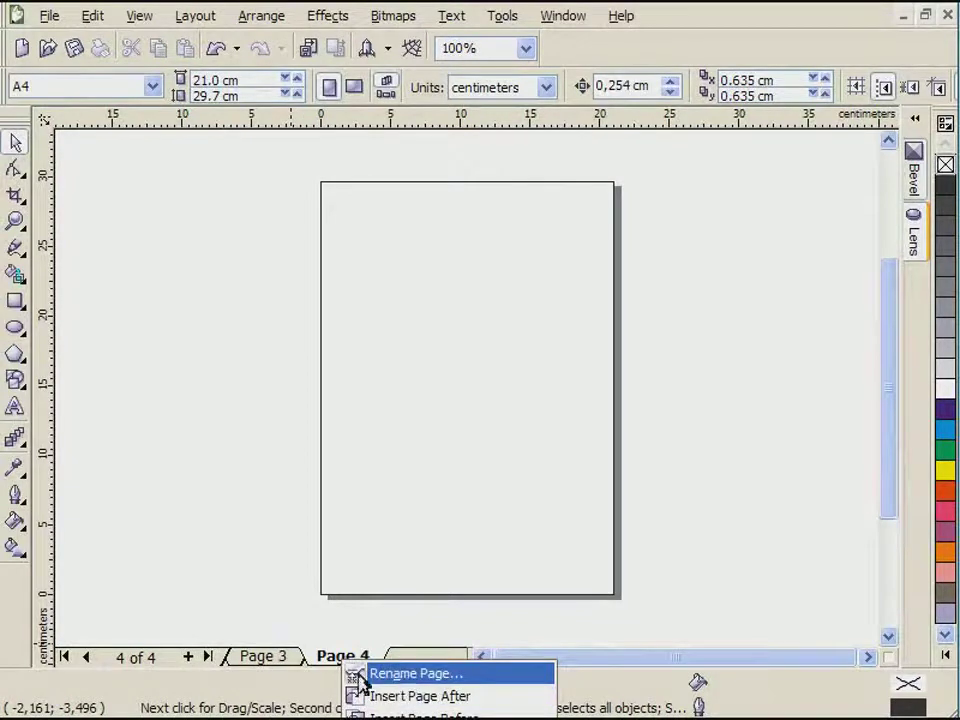
pyautogui.rightClick(332, 660)
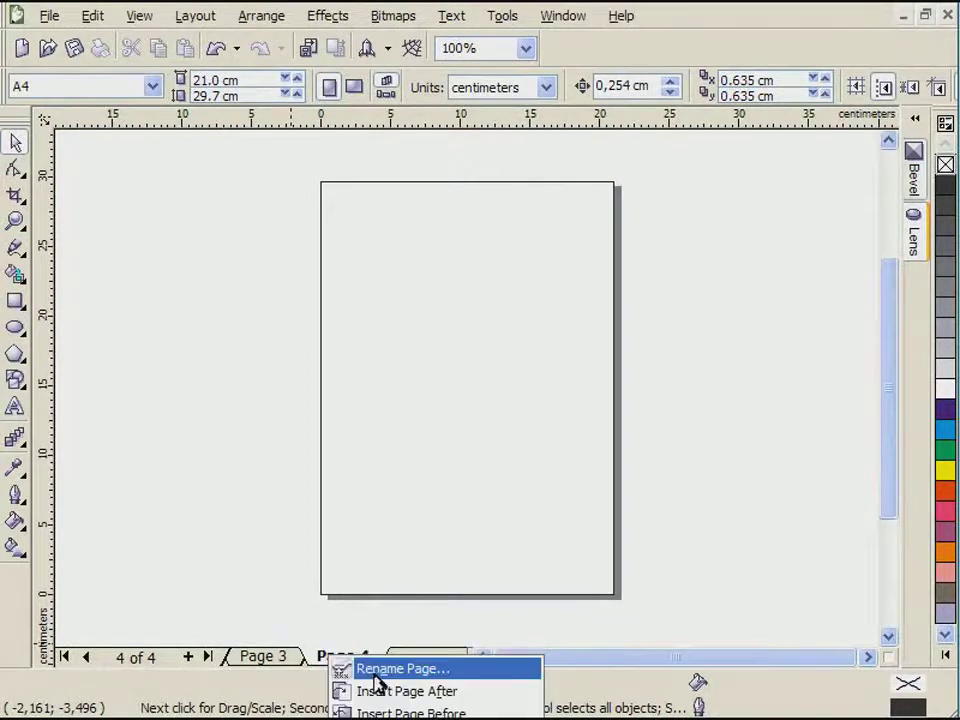
pyautogui.click(376, 677)
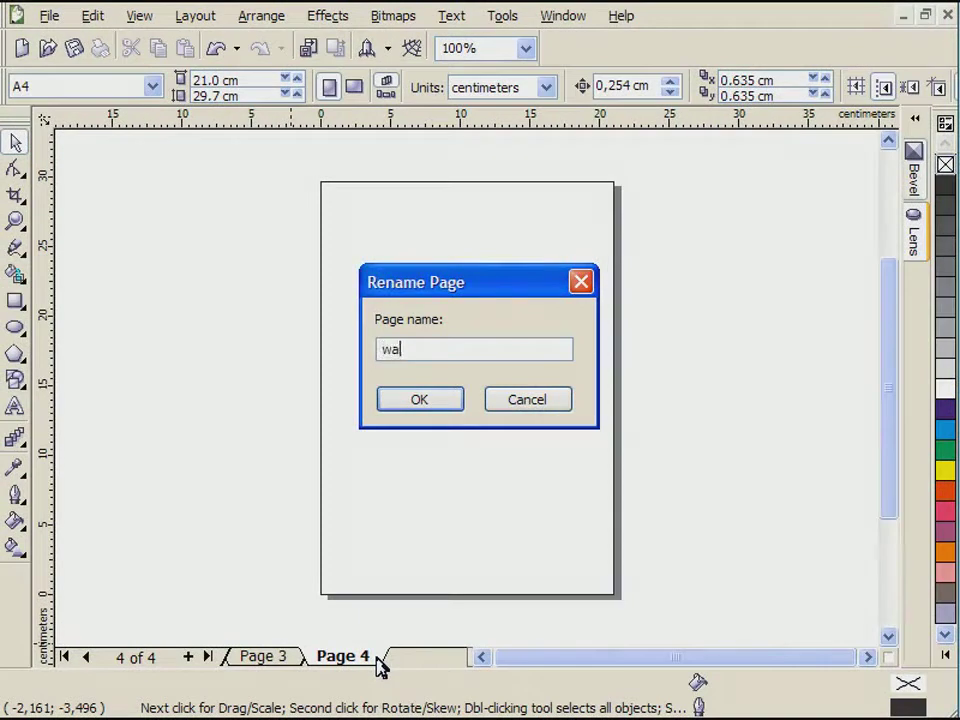
pyautogui.press('Return')
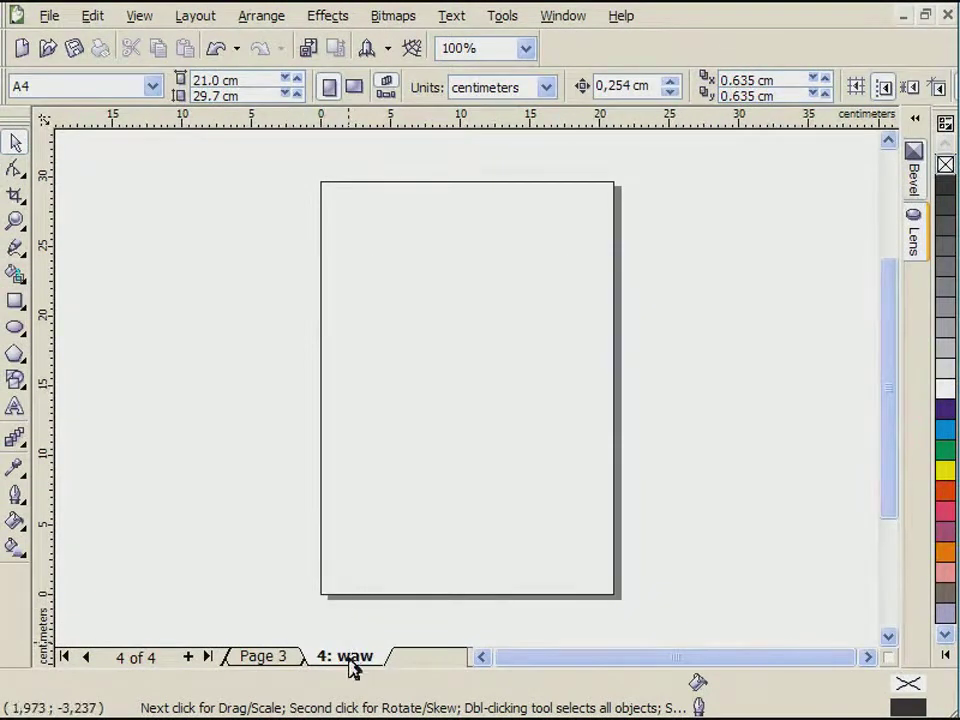
pyautogui.rightClick(352, 668)
pyautogui.press('Escape')
# Step: Browse back through the drawing's pages one at a time to page 1
pyautogui.click(86, 658)
pyautogui.click(86, 658)
pyautogui.click(86, 658)
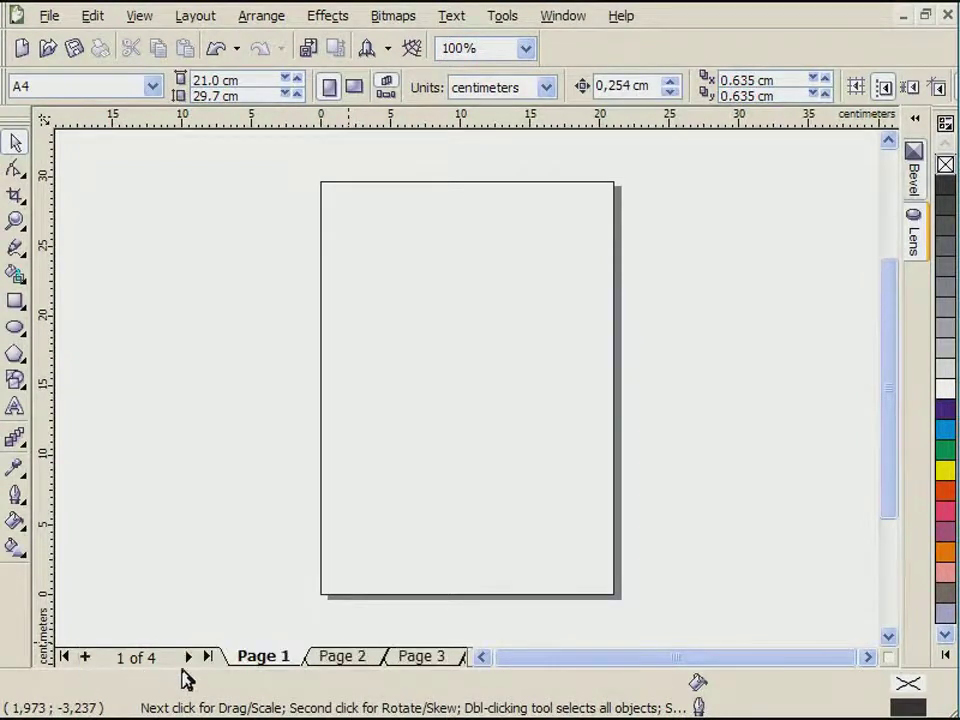
pyautogui.click(188, 658)
pyautogui.click(86, 658)
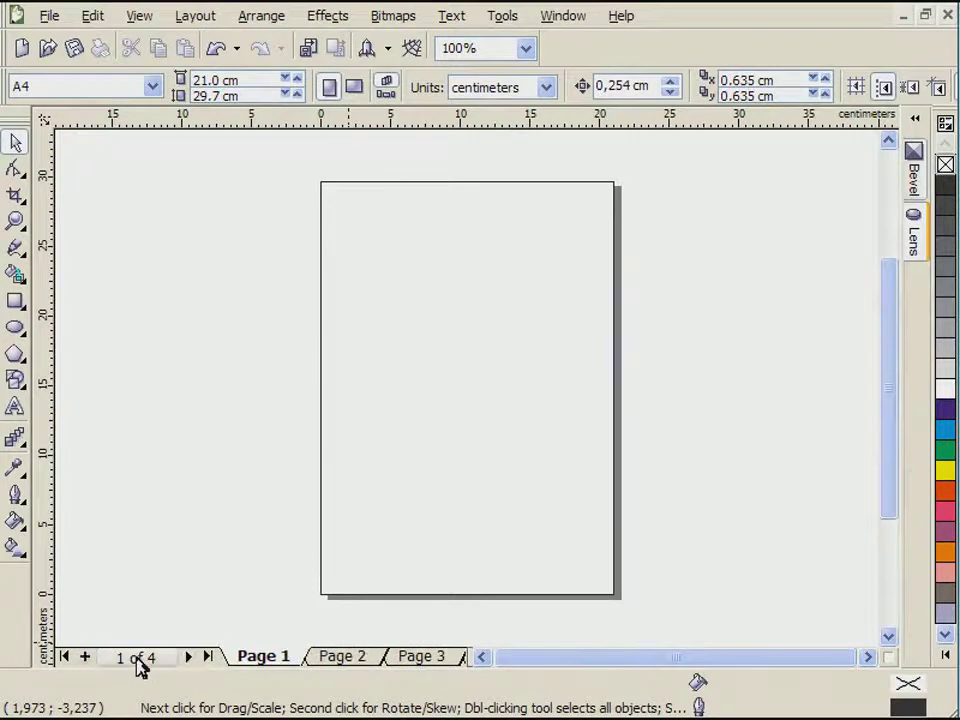
# Step: Jump directly to page 3 by entering its number in Go To Page
pyautogui.click(137, 660)
pyautogui.click(546, 390)
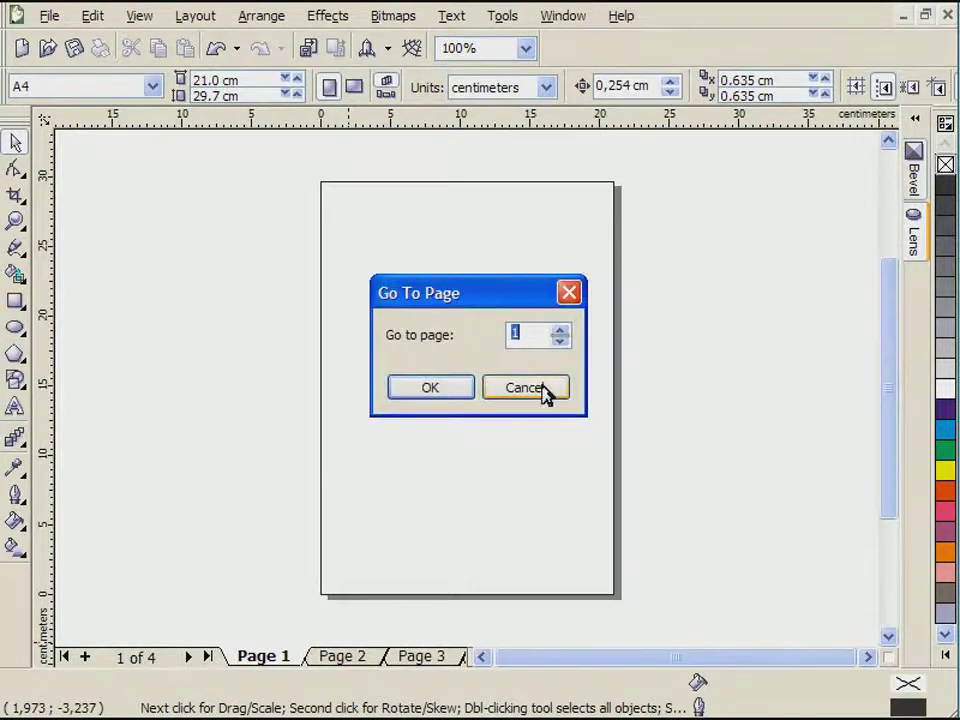
pyautogui.click(131, 662)
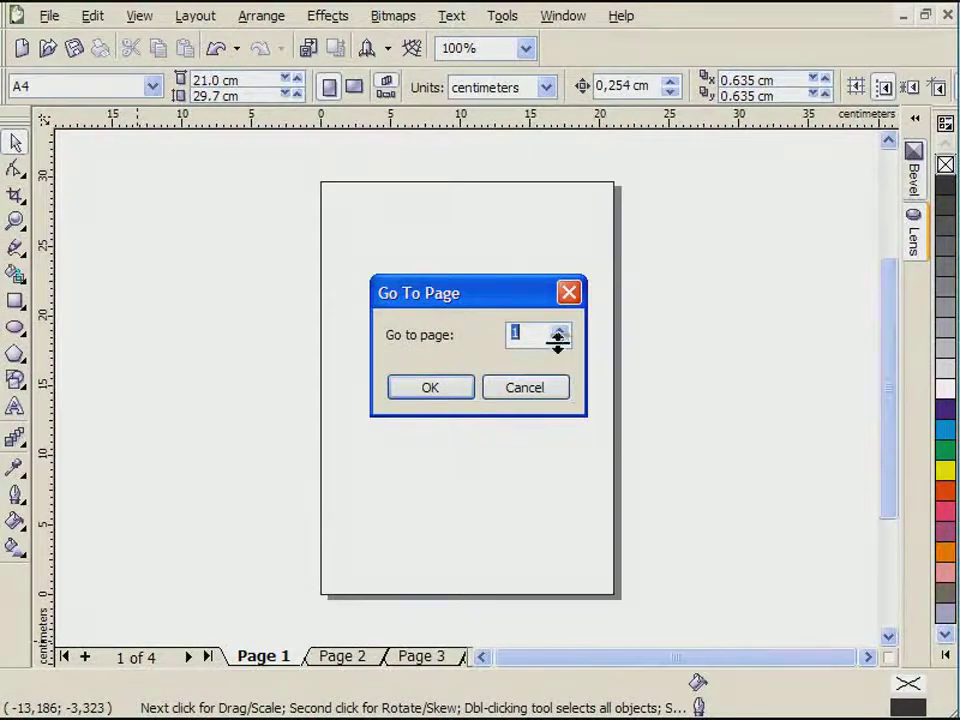
pyautogui.write('3')
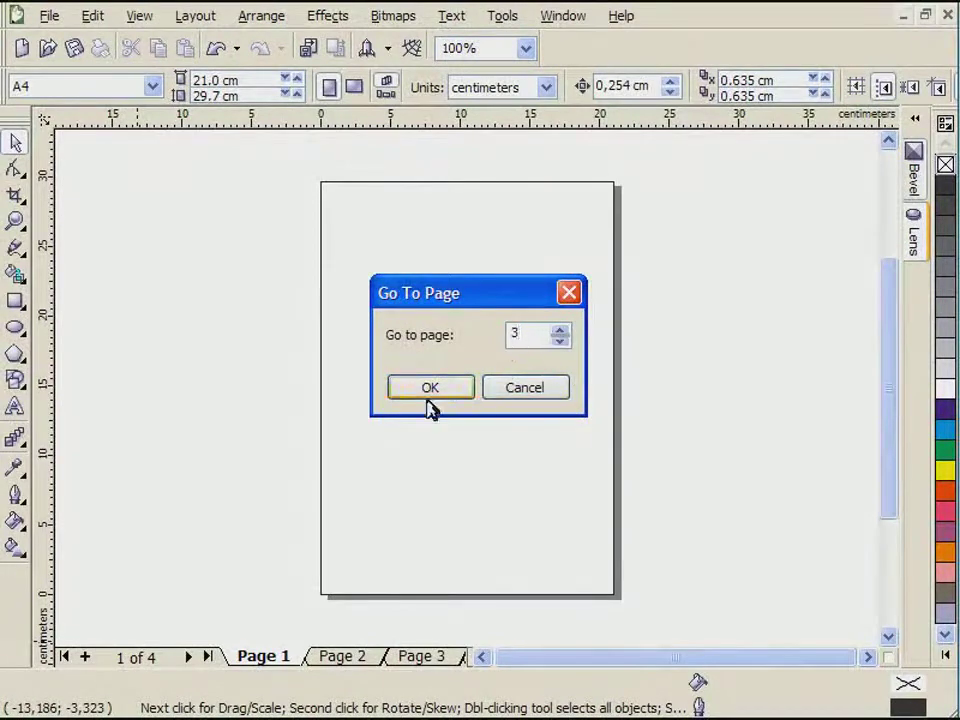
pyautogui.click(446, 392)
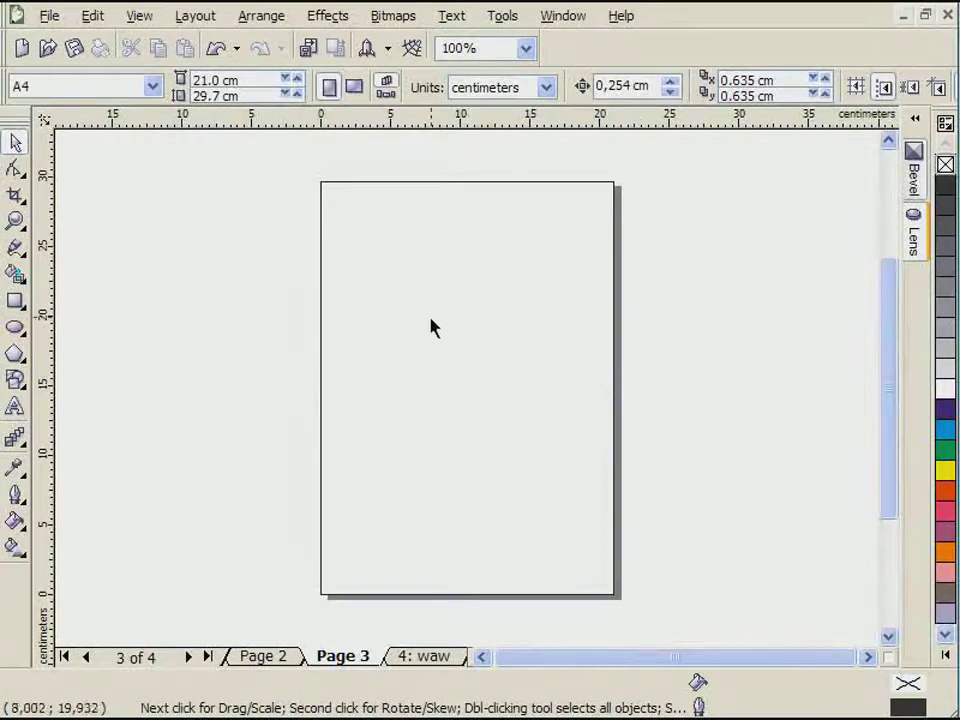